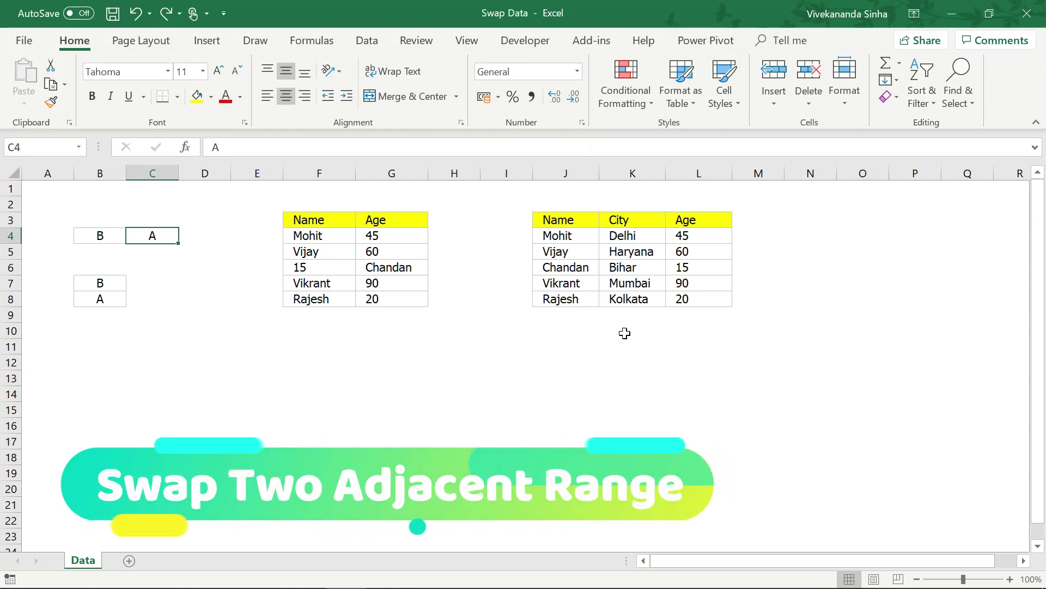
# Shift-drag B4 past C4's right border so B4 reads A and C4 reads B
pyautogui.click(103, 237)
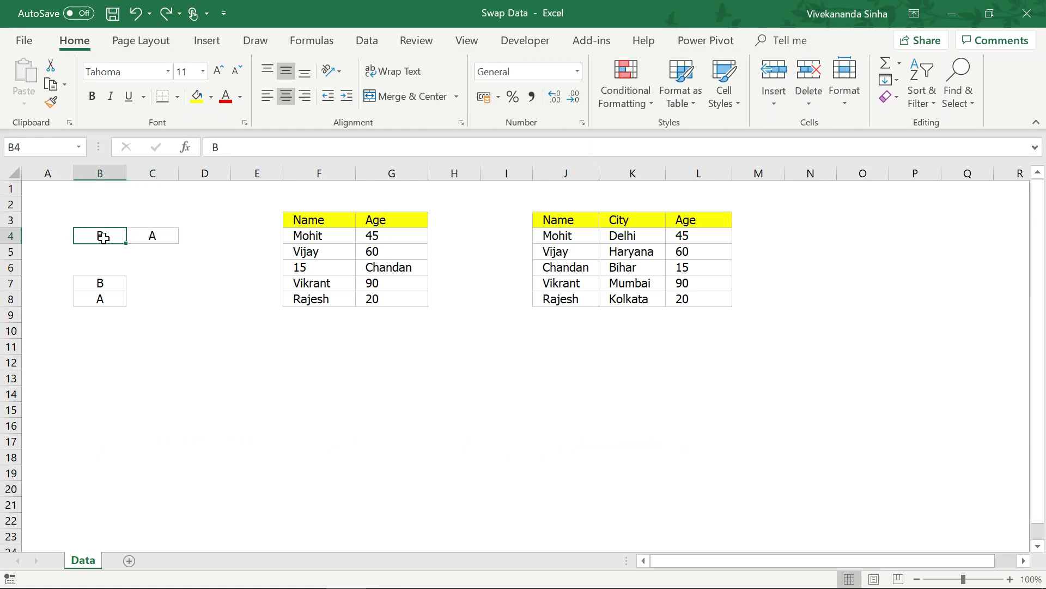
pyautogui.click(148, 238)
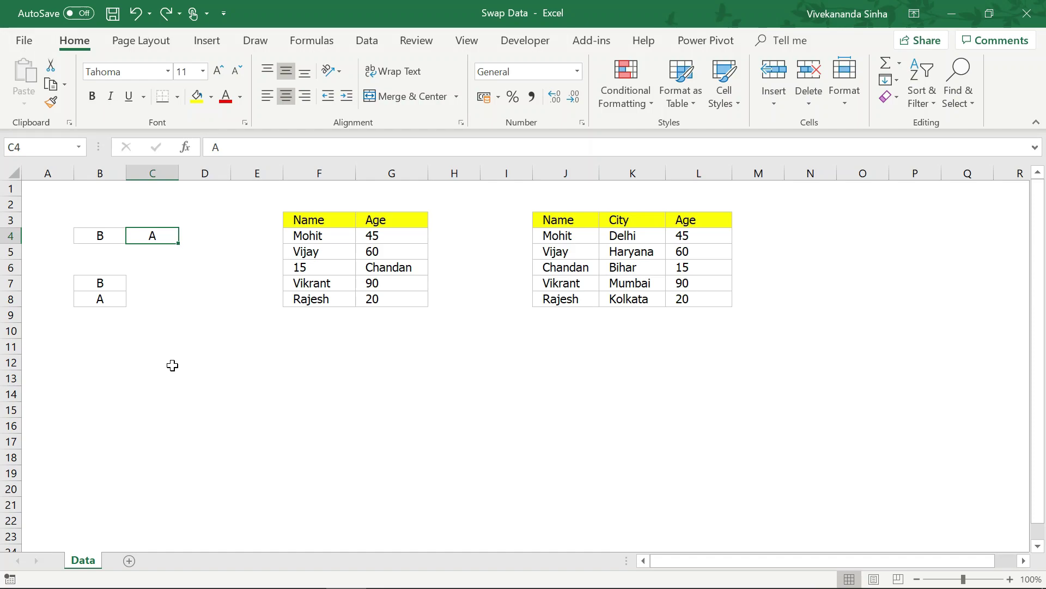
pyautogui.click(103, 237)
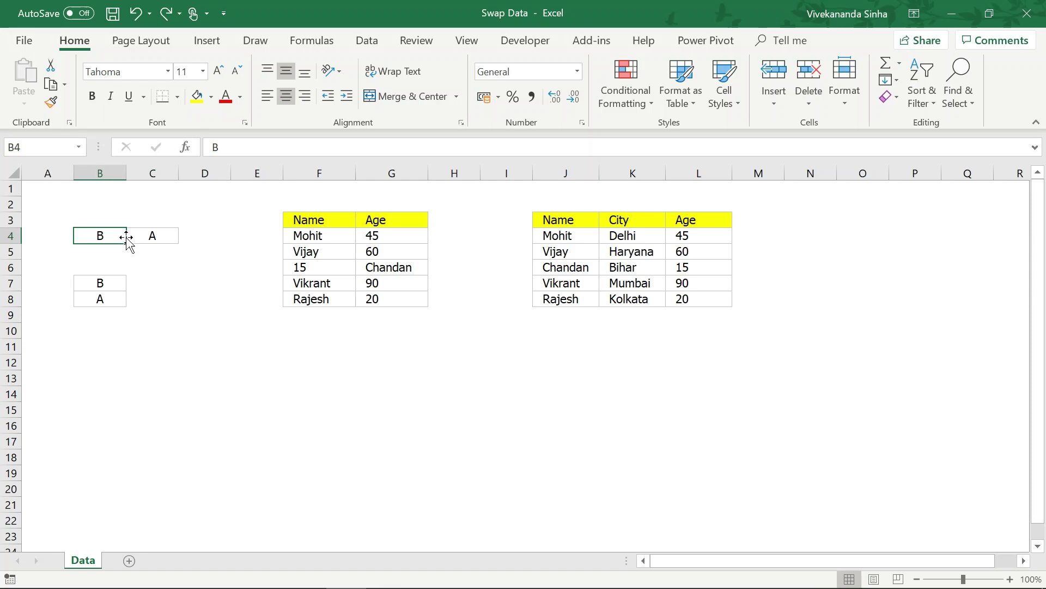
pyautogui.moveTo(126, 239); pyautogui.dragTo(186, 241)
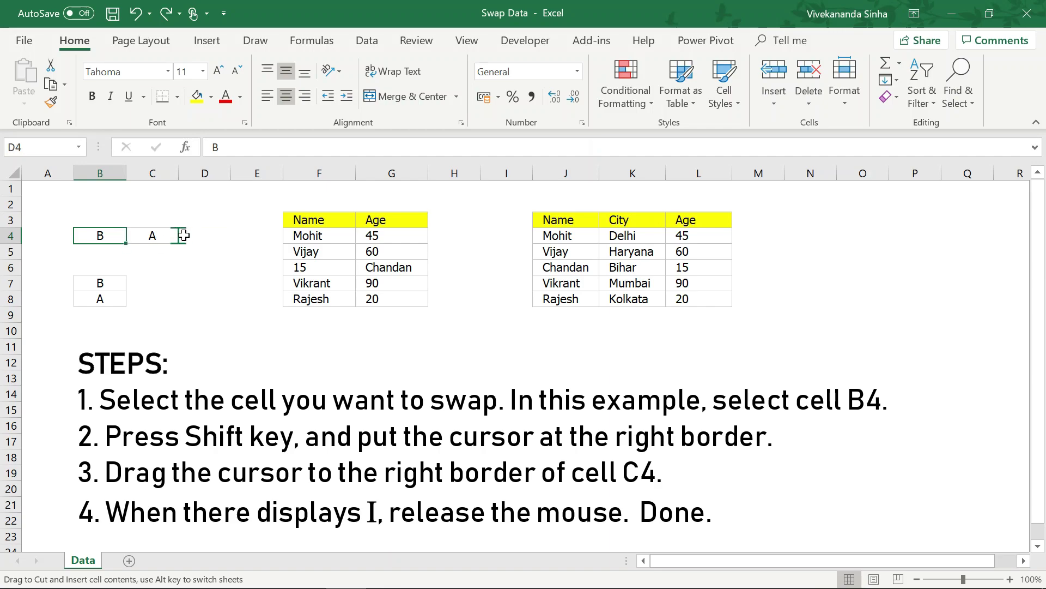
pyautogui.moveTo(186, 240); pyautogui.dragTo(184, 235)
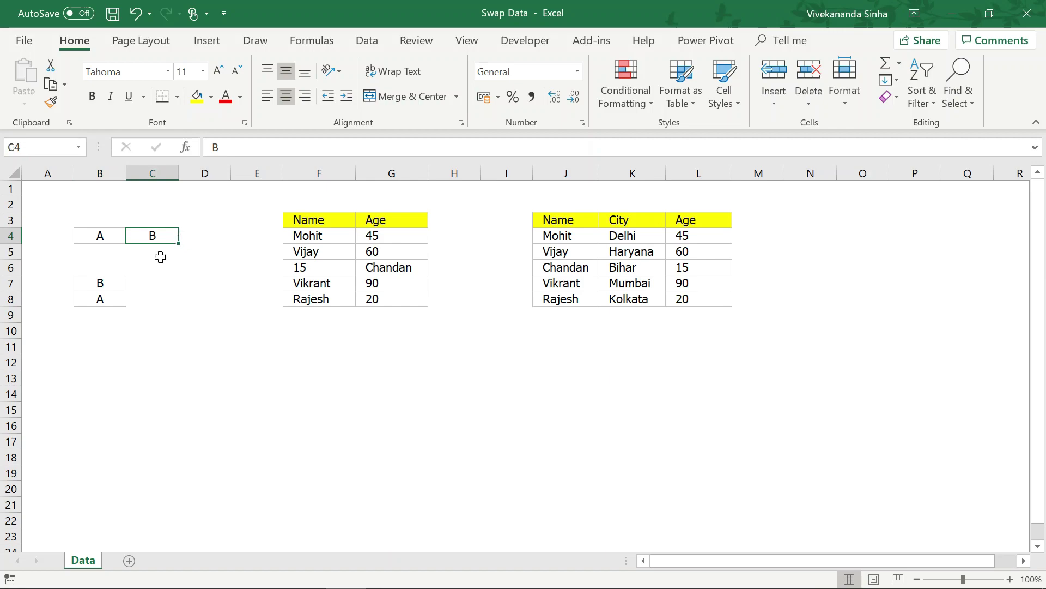
pyautogui.click(106, 282)
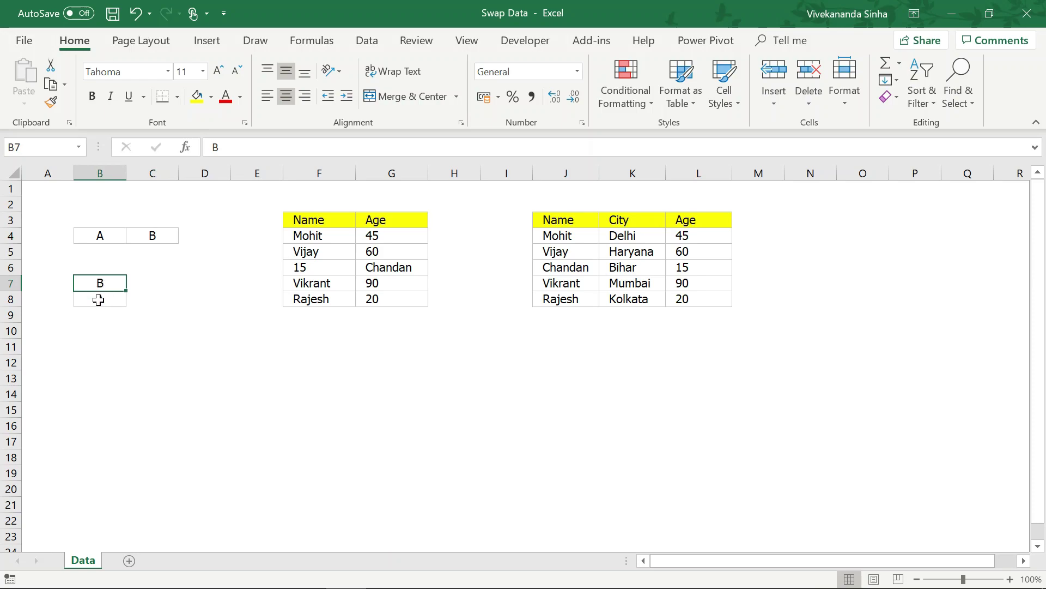
# Shift-drag B7 below B8 so the column reads A in B7 and B in B8
pyautogui.click(97, 299)
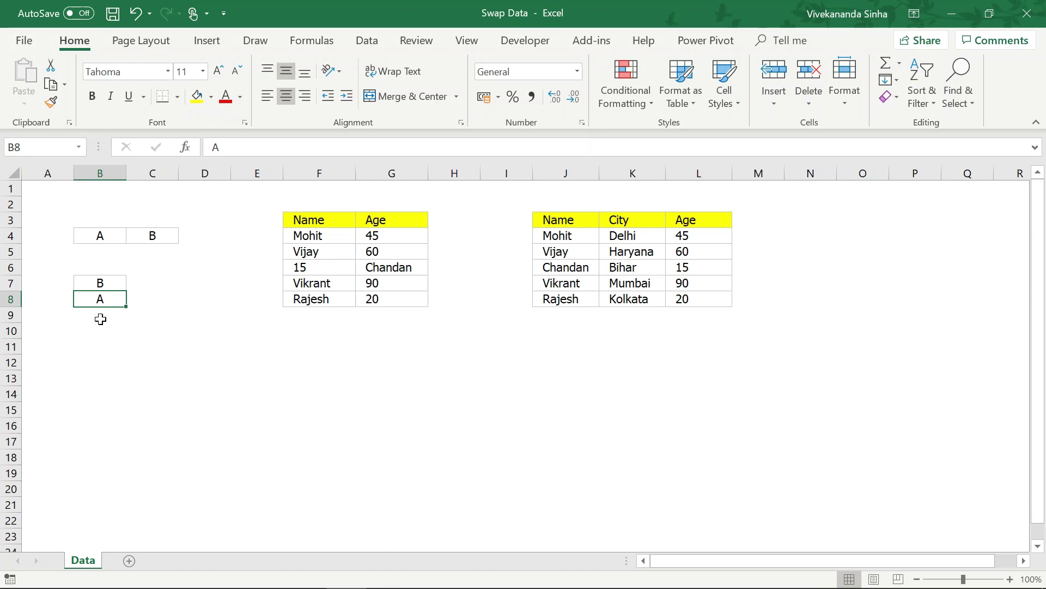
pyautogui.click(102, 283)
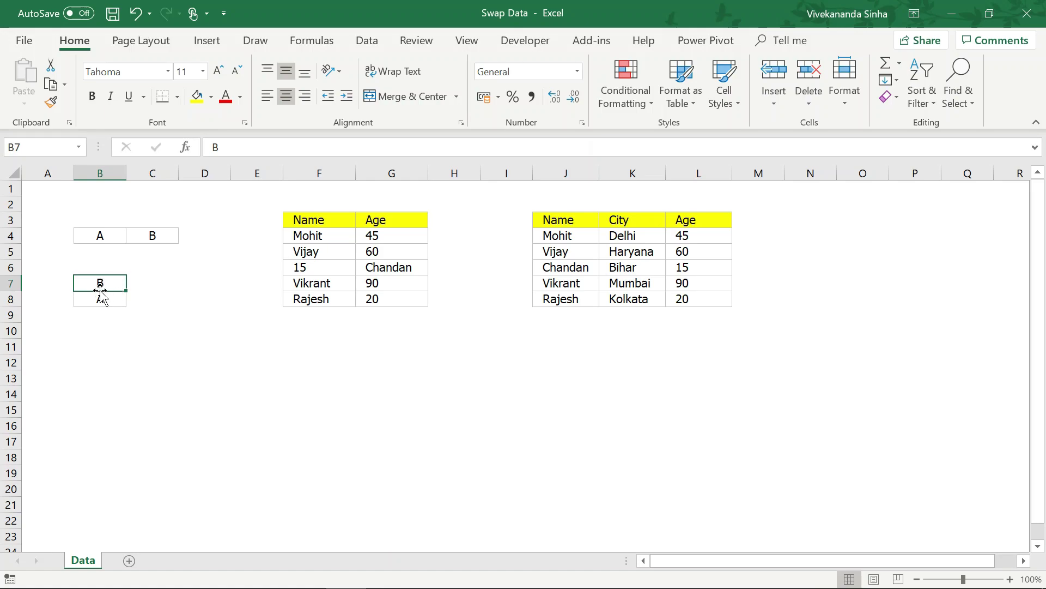
pyautogui.moveTo(100, 290); pyautogui.dragTo(104, 307)
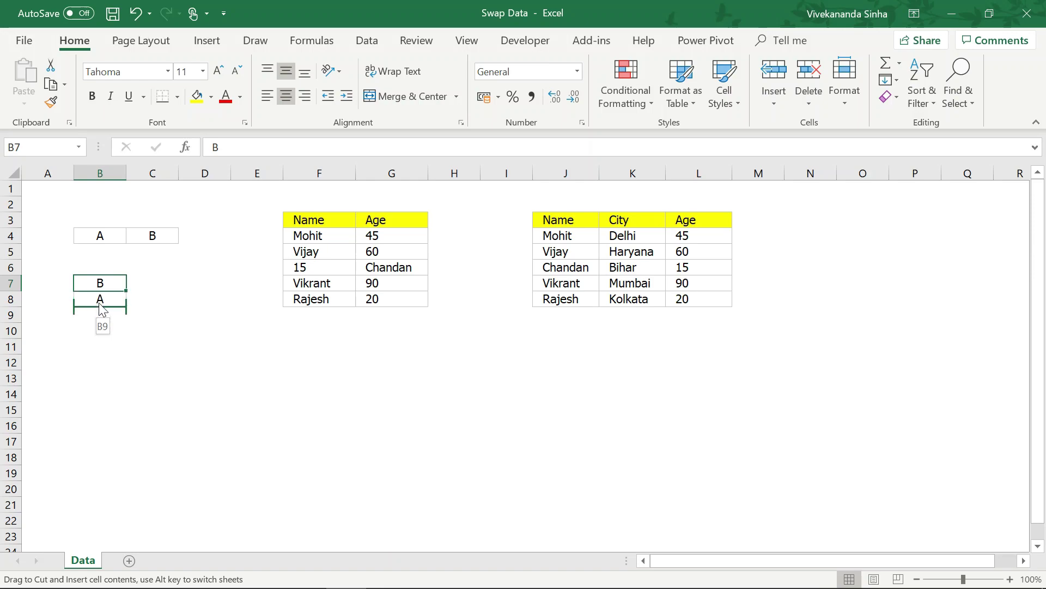
pyautogui.moveTo(102, 309); pyautogui.dragTo(98, 303)
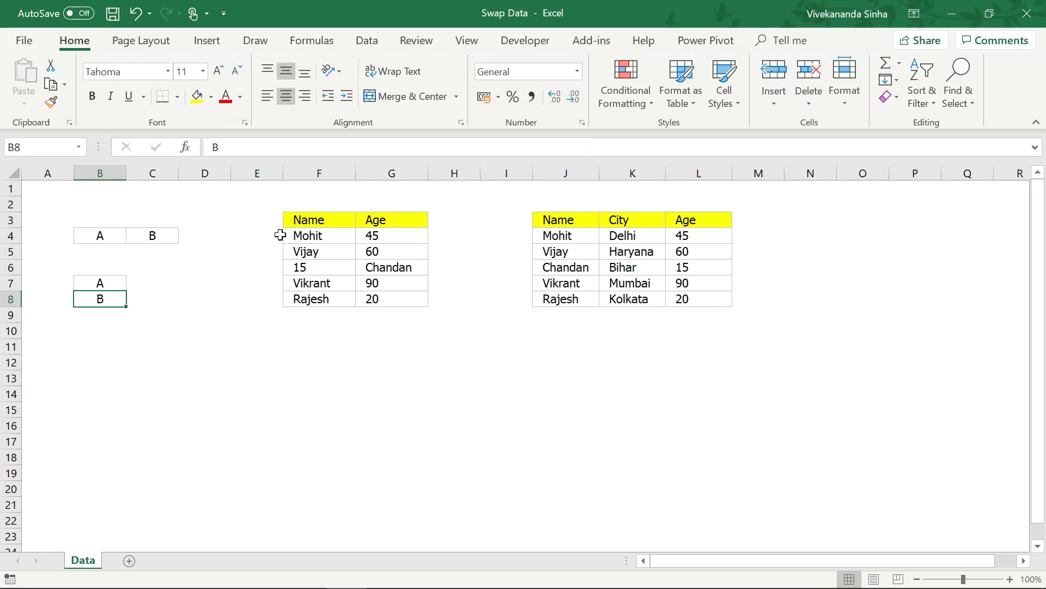
# Shift-drag F6 (15) past G6 (Chandan) so row 6 reads Chandan, 15
pyautogui.moveTo(307, 219); pyautogui.dragTo(316, 297)
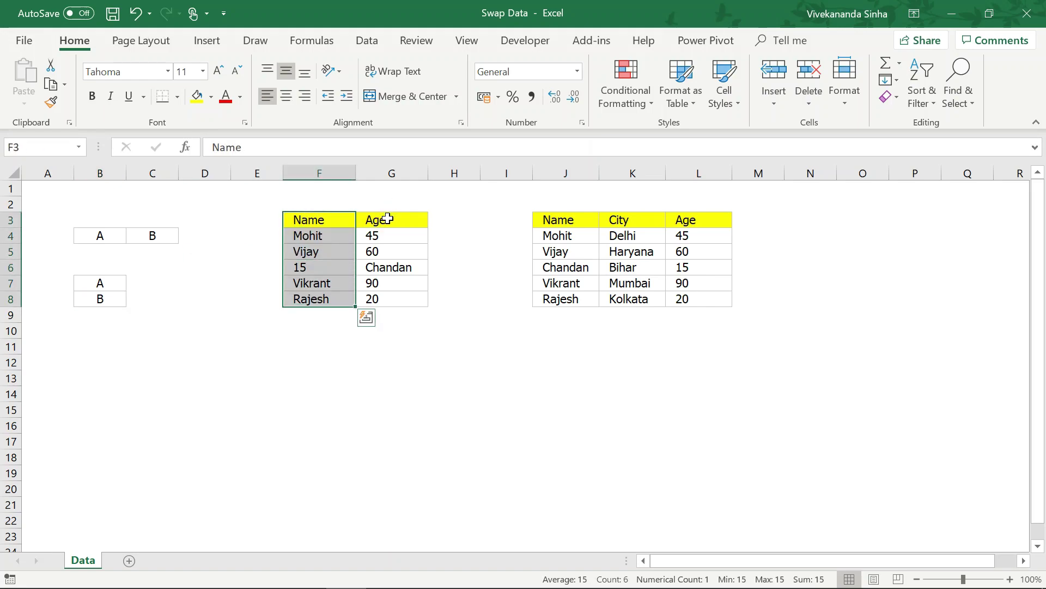
pyautogui.moveTo(388, 217); pyautogui.dragTo(391, 298)
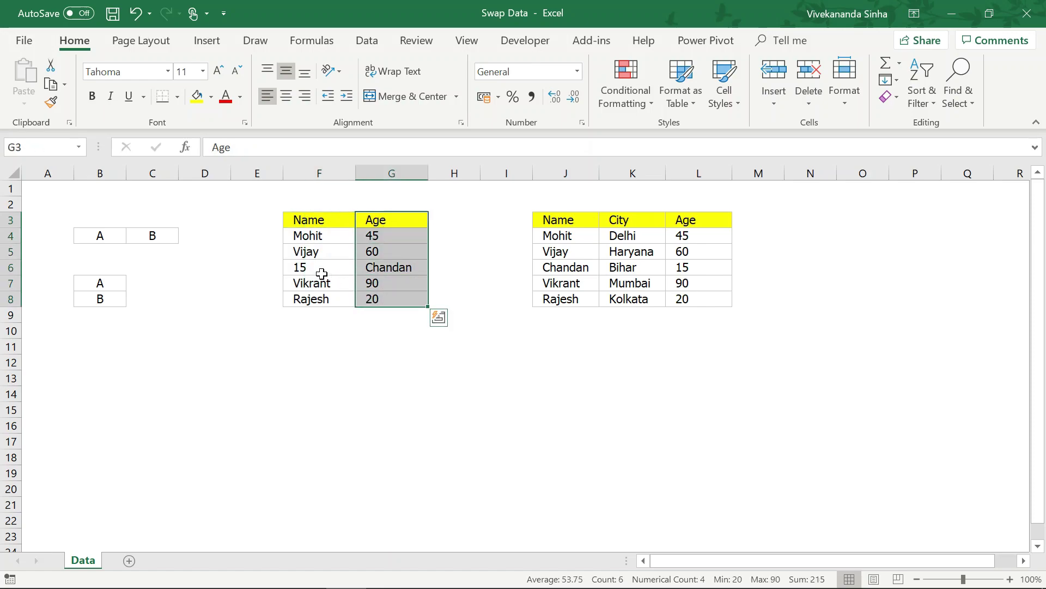
pyautogui.moveTo(315, 268); pyautogui.dragTo(381, 268)
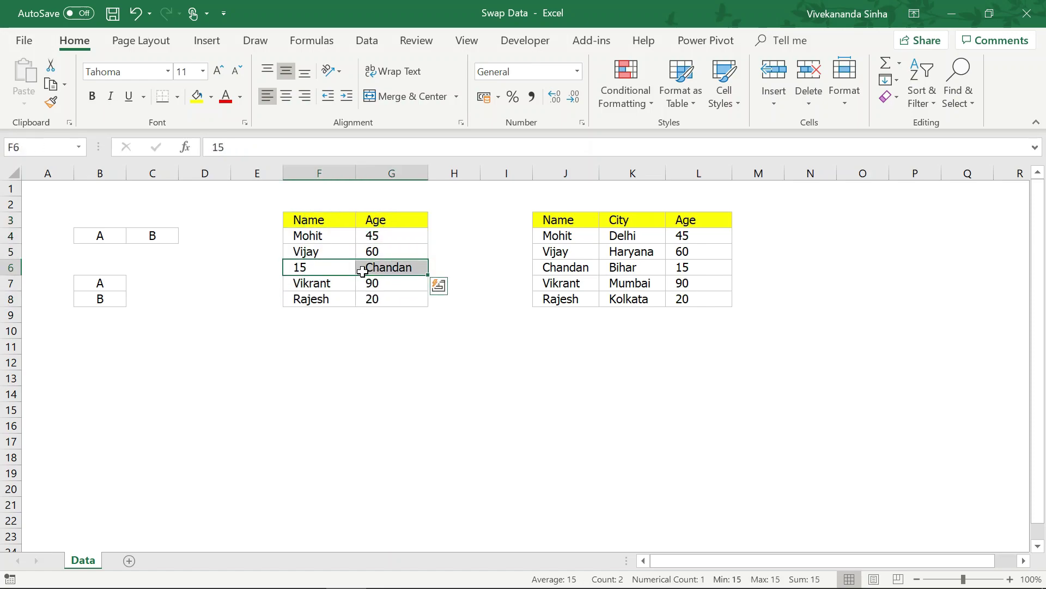
pyautogui.click(327, 270)
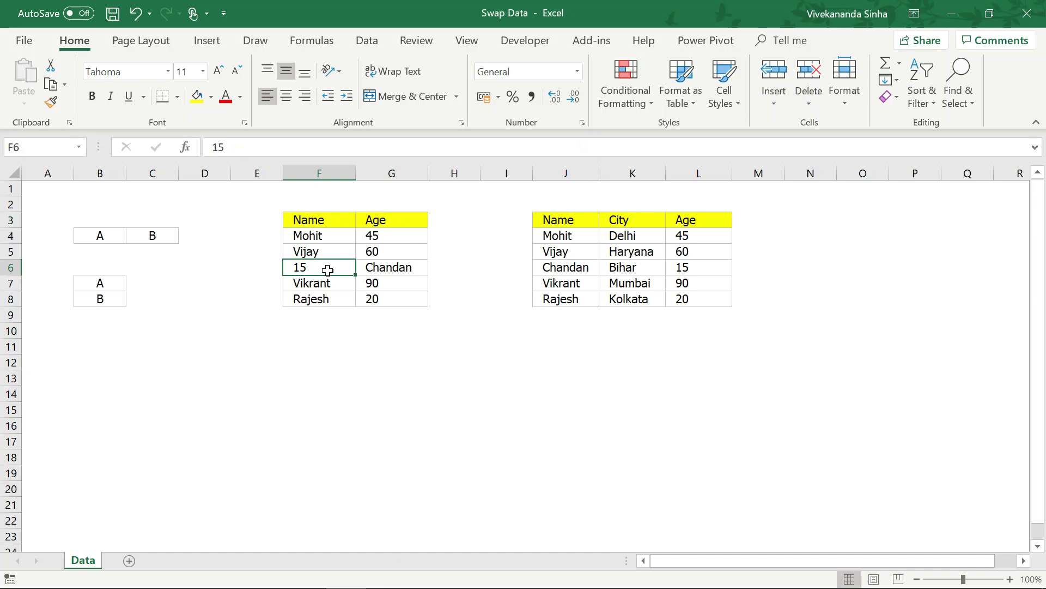
pyautogui.click(380, 268)
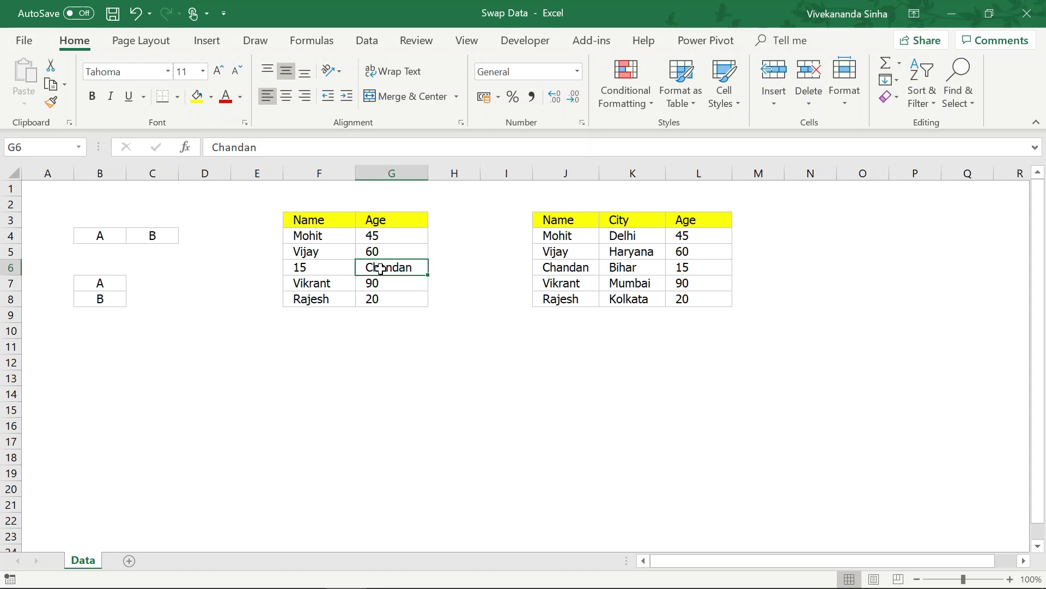
pyautogui.click(321, 267)
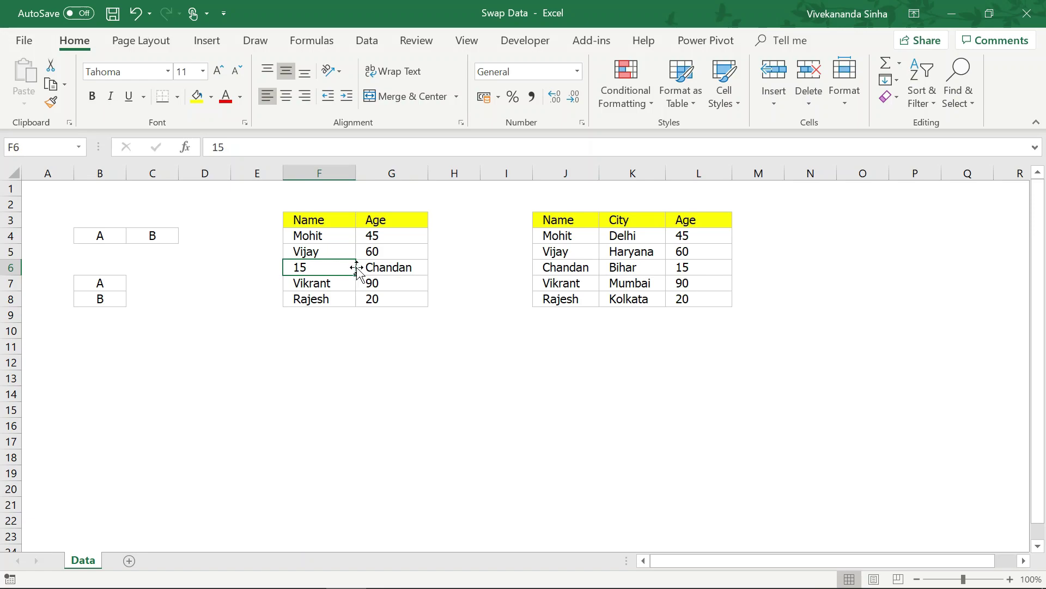
pyautogui.moveTo(356, 267); pyautogui.dragTo(409, 272)
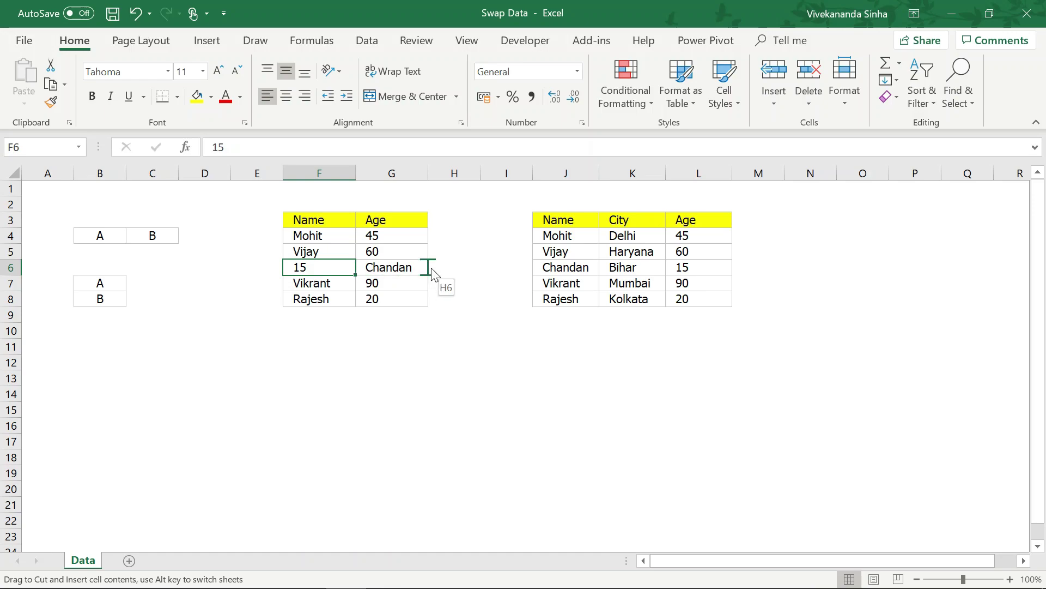
pyautogui.moveTo(409, 273); pyautogui.dragTo(434, 274)
pyautogui.moveTo(434, 274); pyautogui.dragTo(435, 274)
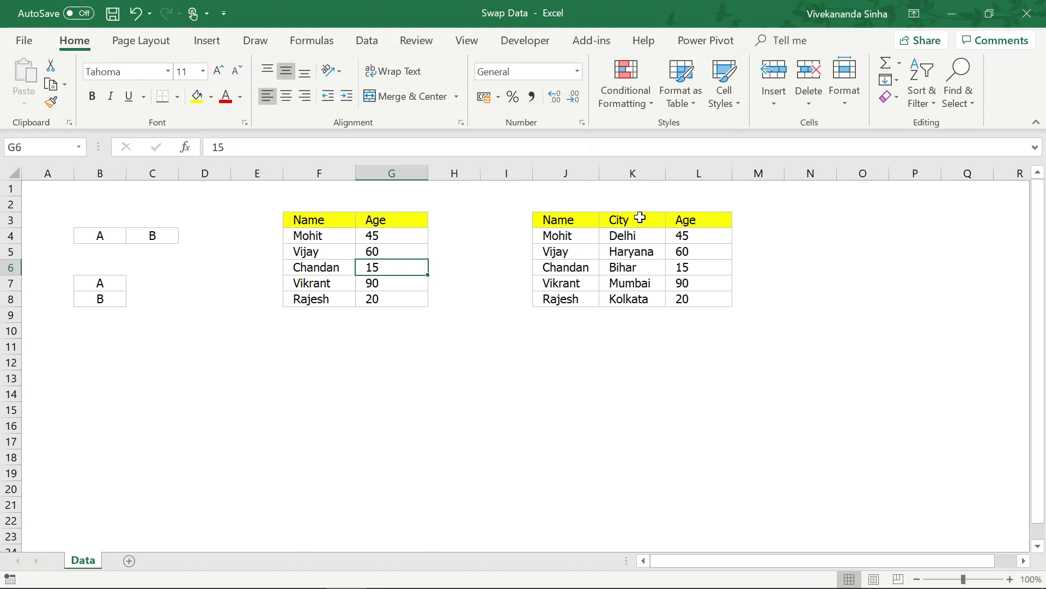
# Shift-drag the Age column L3:L8 in front of City, making J3:L8 read Name, Age, City
pyautogui.moveTo(567, 219); pyautogui.dragTo(568, 300)
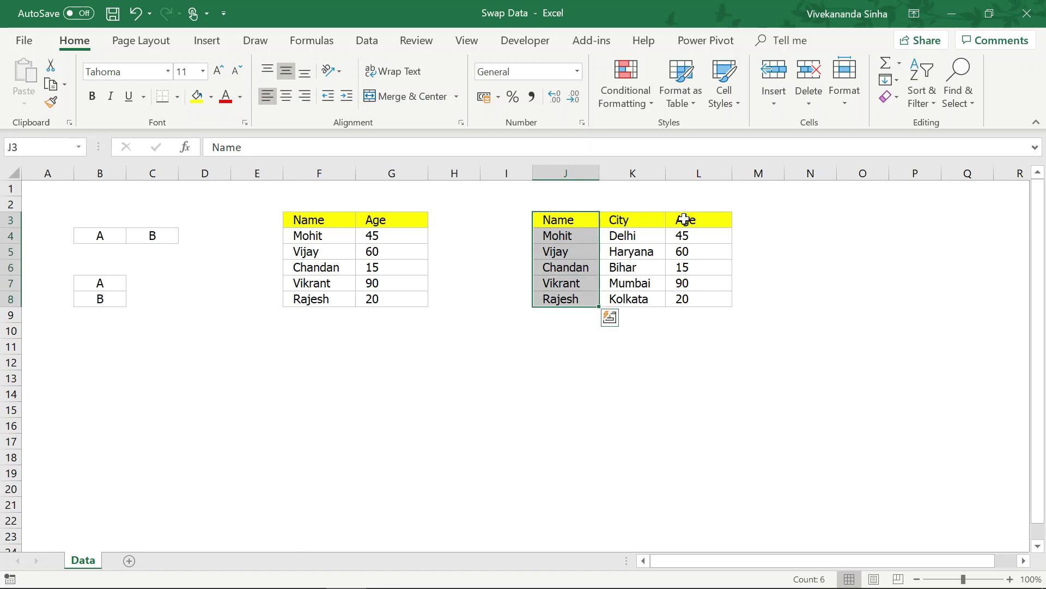
pyautogui.moveTo(685, 219); pyautogui.dragTo(685, 297)
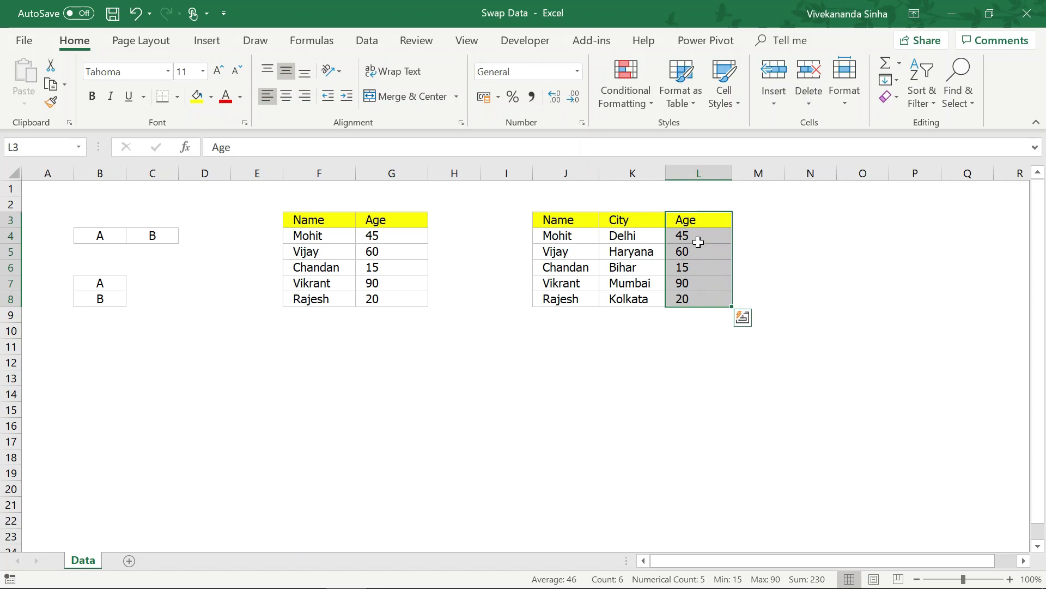
pyautogui.moveTo(685, 218); pyautogui.dragTo(690, 298)
pyautogui.moveTo(666, 261); pyautogui.dragTo(602, 261)
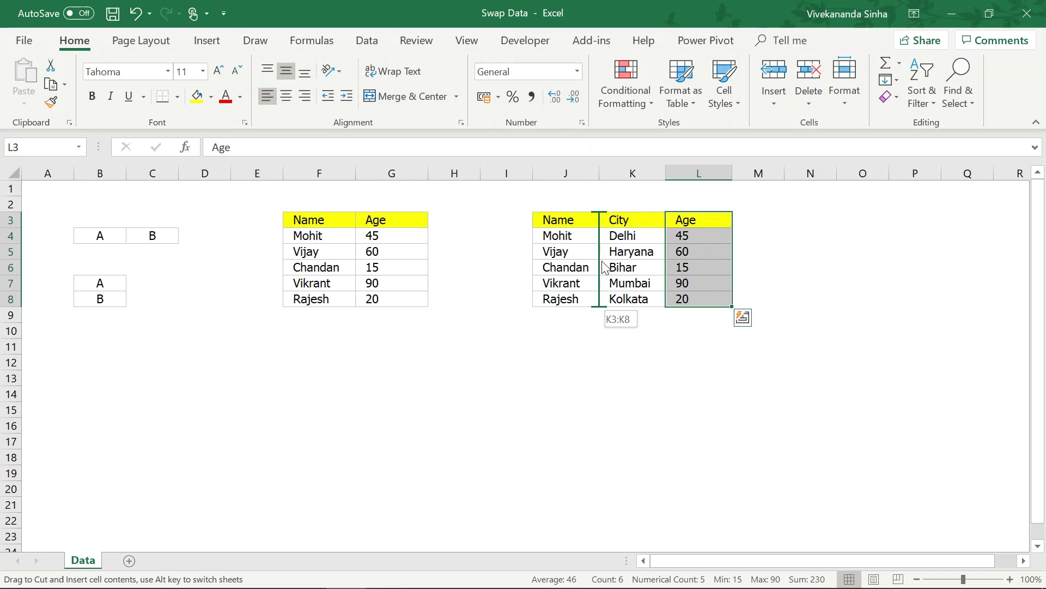
pyautogui.moveTo(602, 261); pyautogui.dragTo(603, 262)
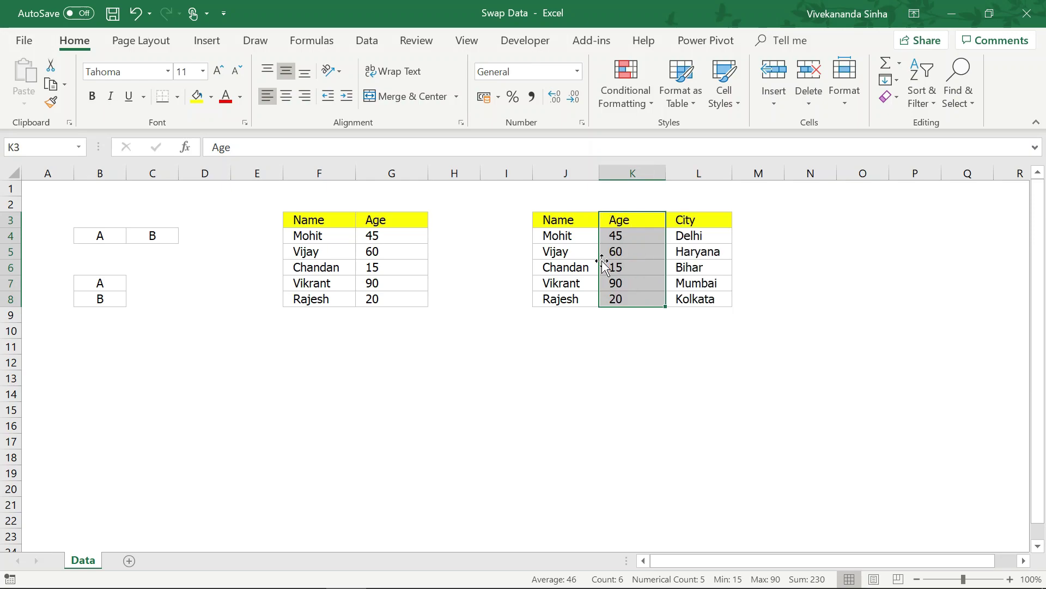